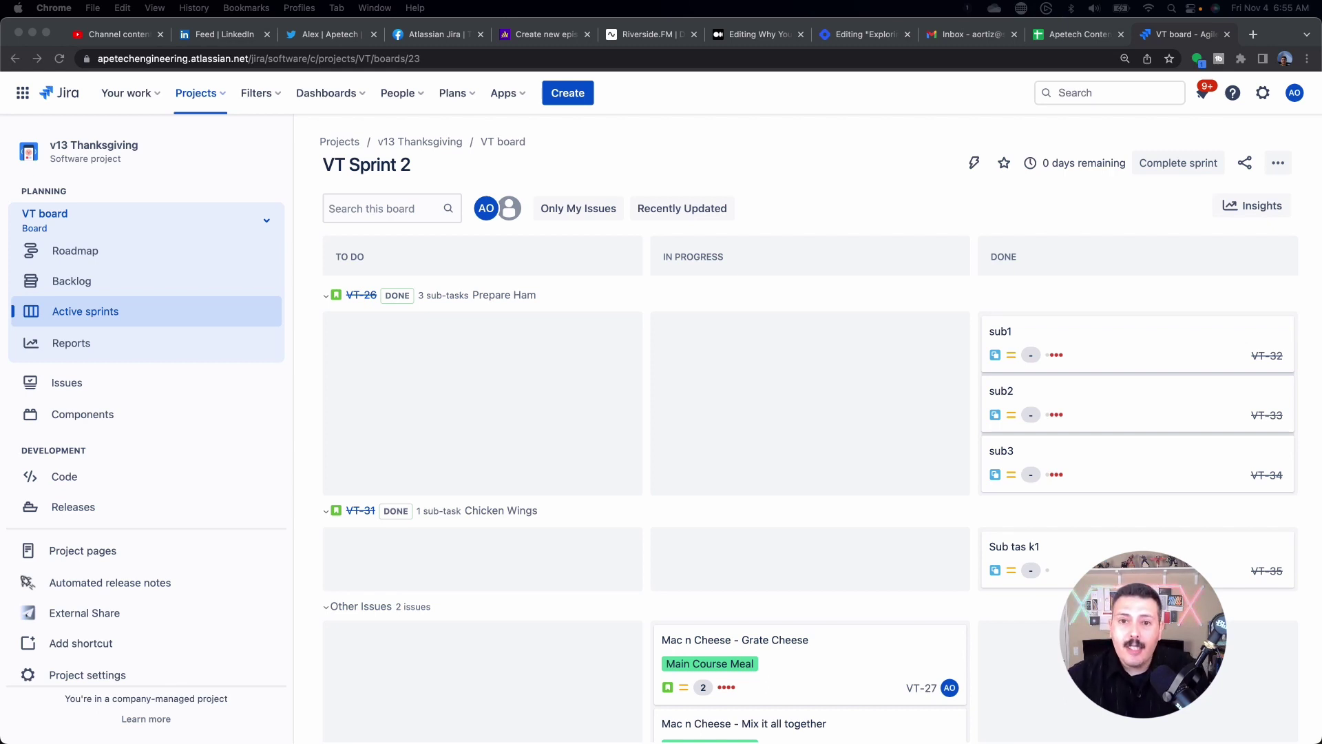
# Open the VT project's Workflows page from Project settings.
pyautogui.scroll(-1, 146, 434)
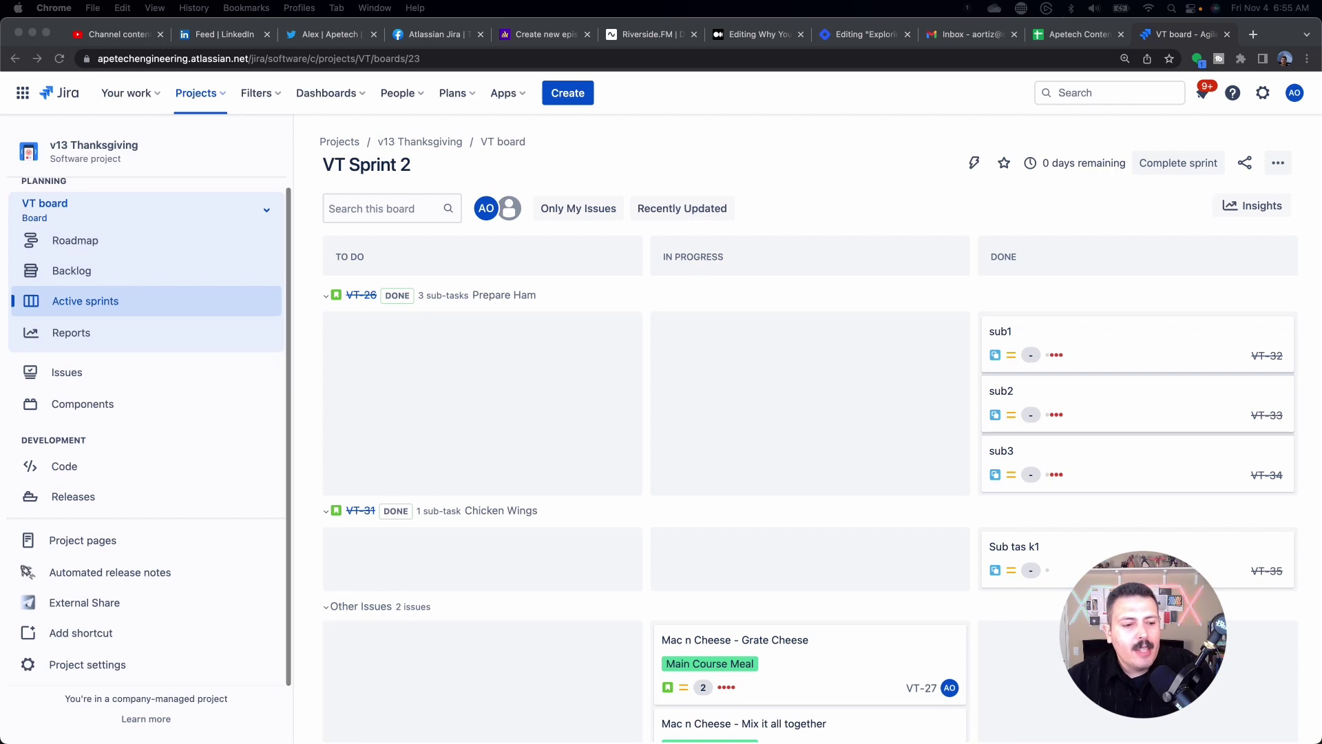
pyautogui.click(77, 664)
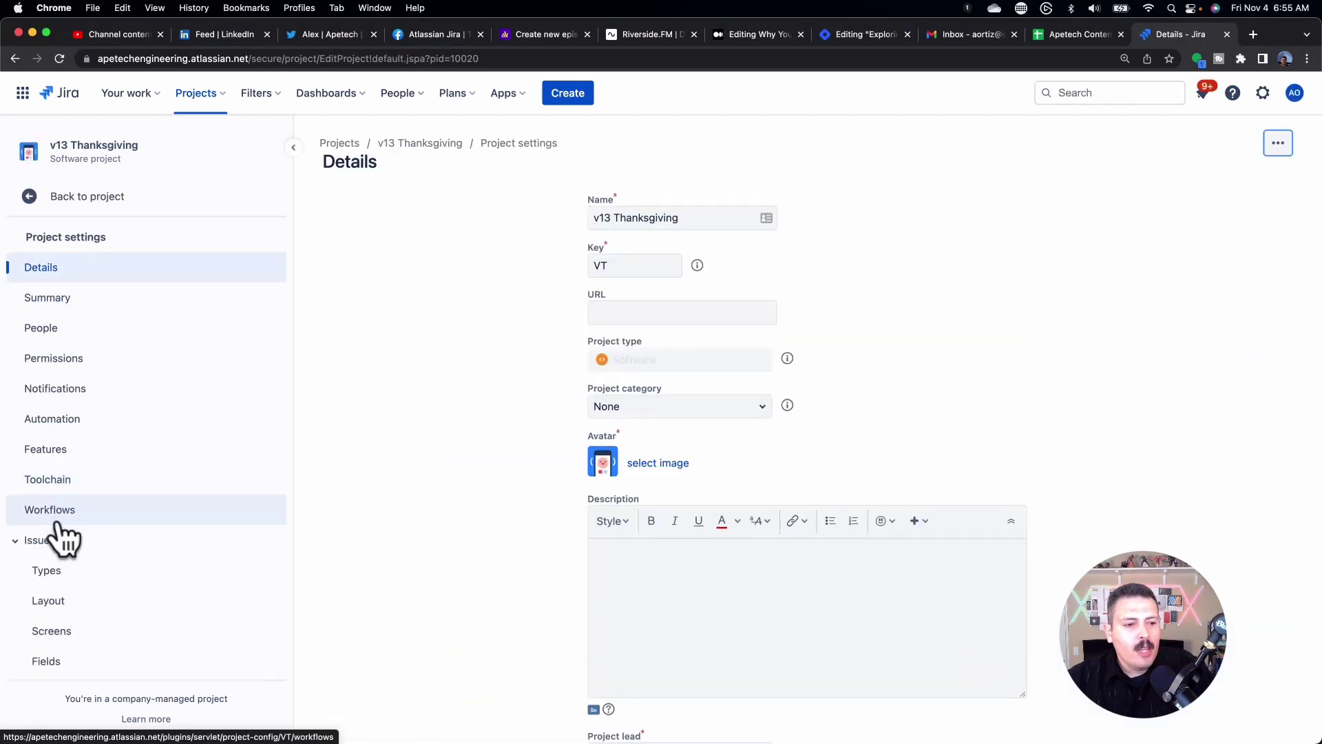
pyautogui.click(59, 526)
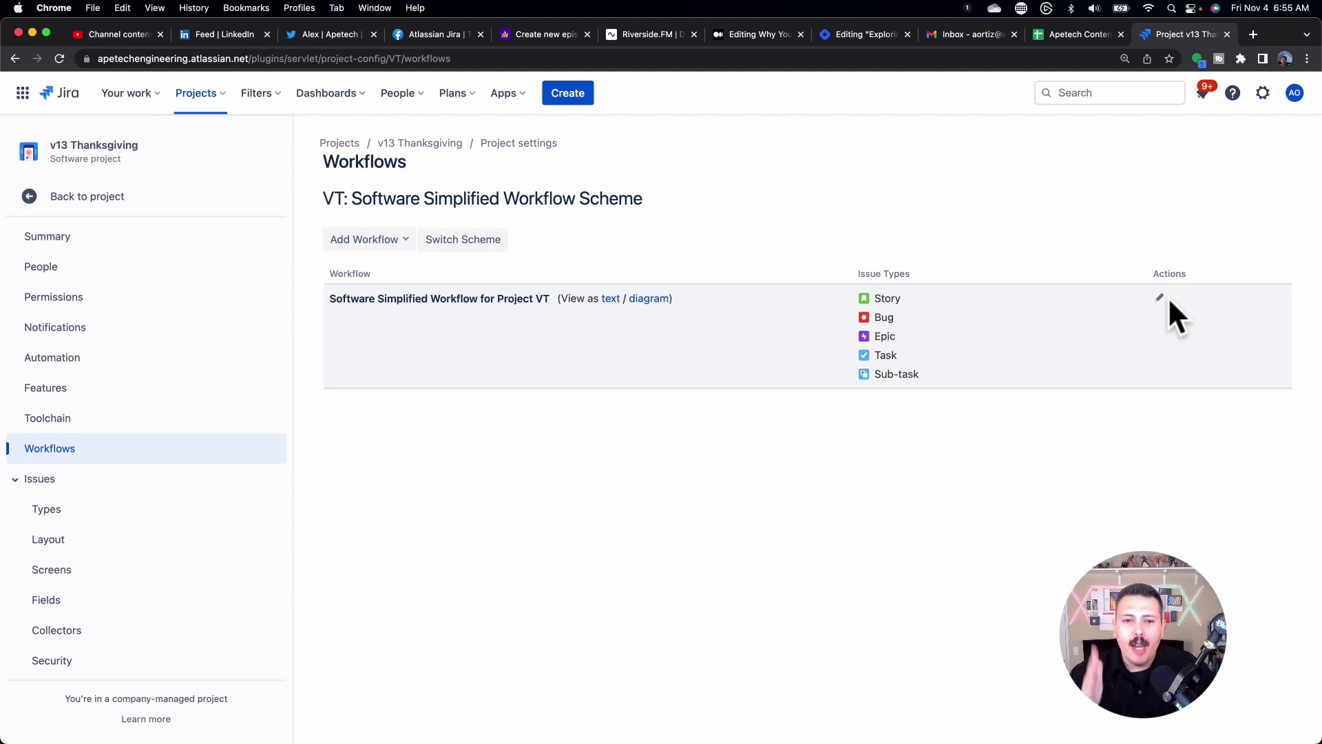
# Open a draft of the VT Software Simplified Workflow and dismiss the zoom warning.
pyautogui.click(1160, 298)
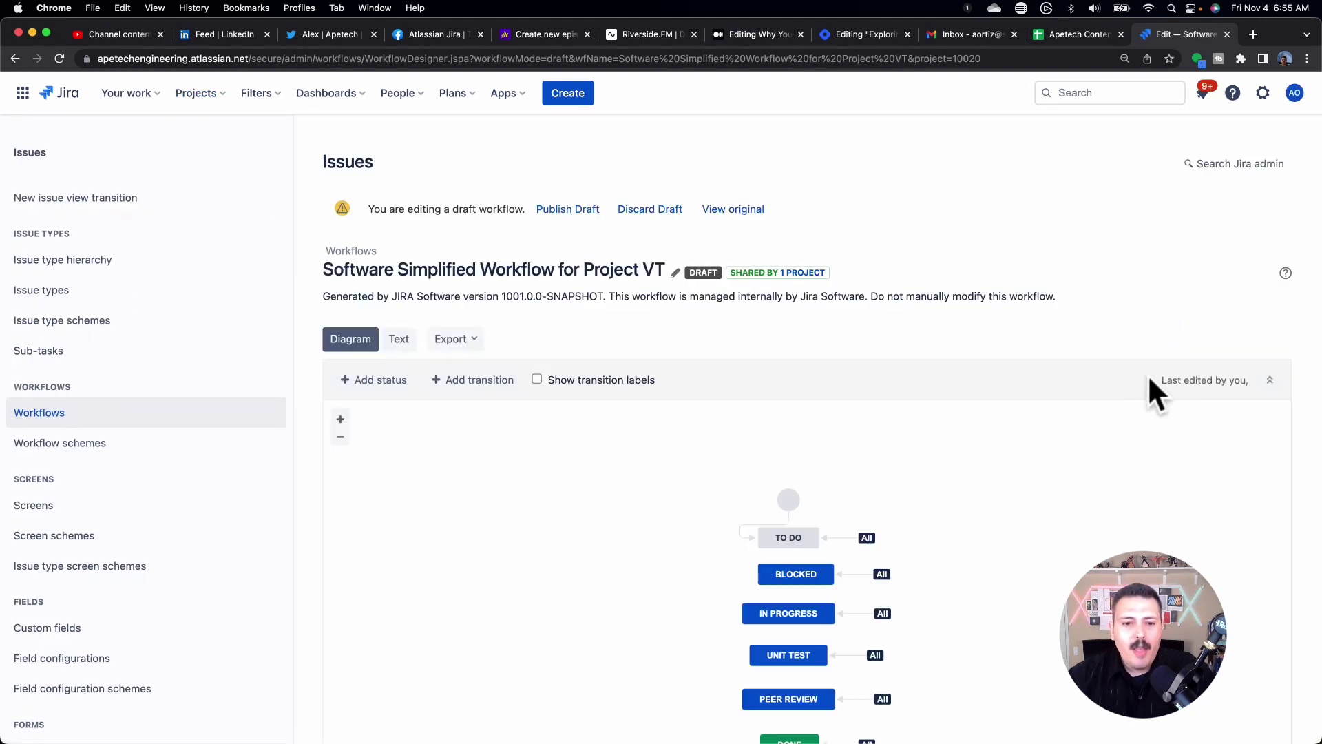
pyautogui.scroll(-3, 1150, 345)
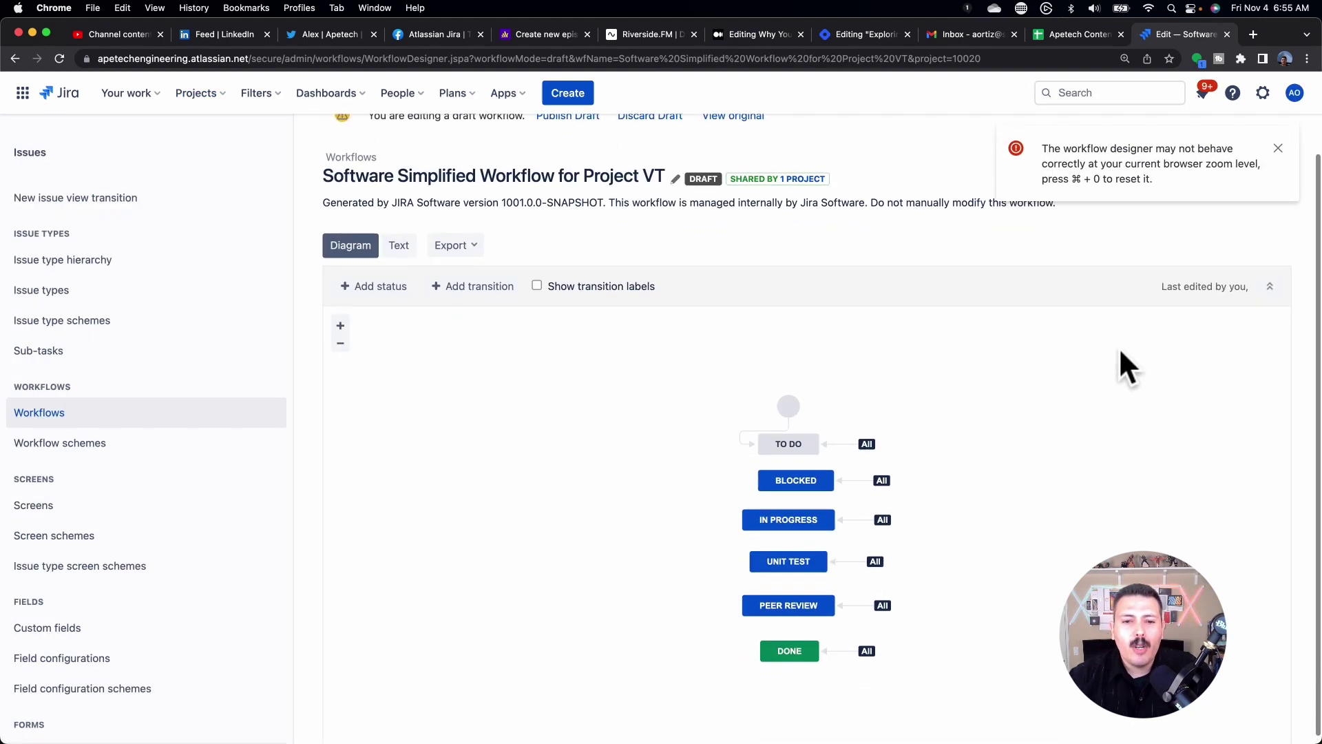
pyautogui.click(1278, 153)
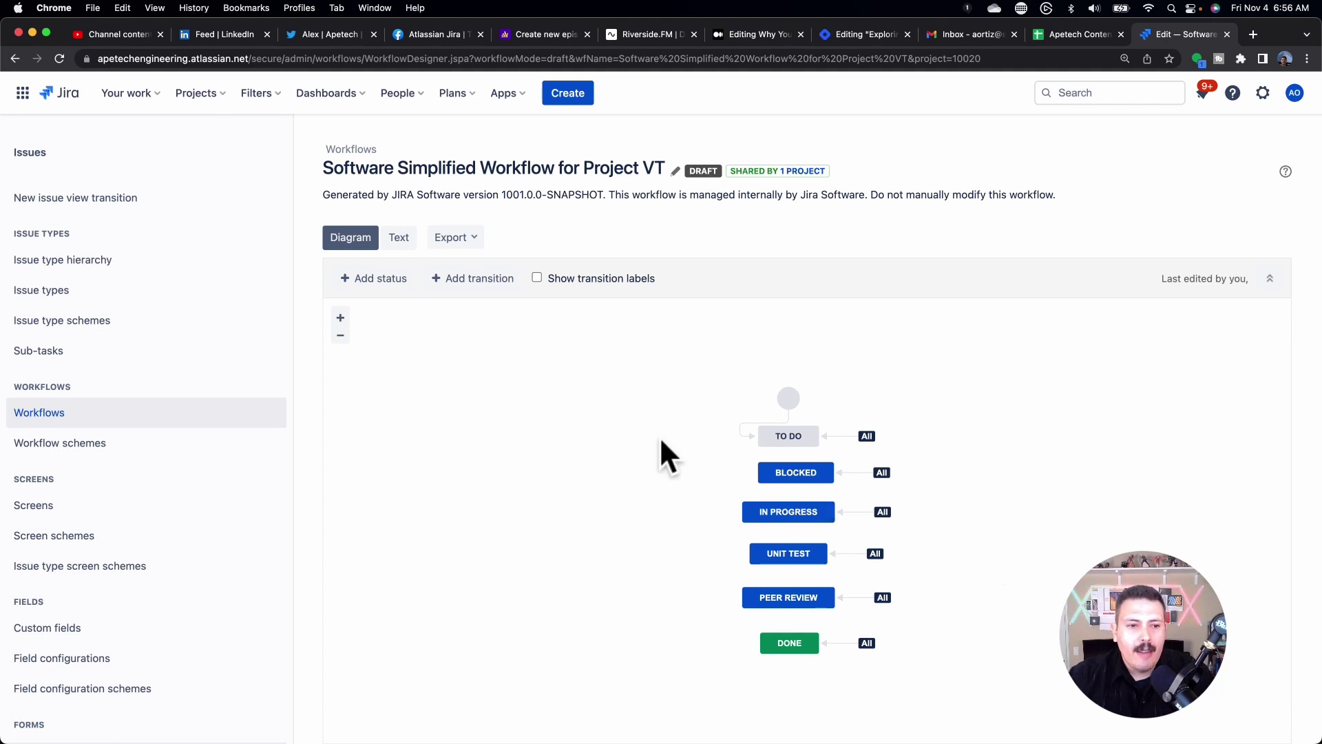
pyautogui.click(355, 278)
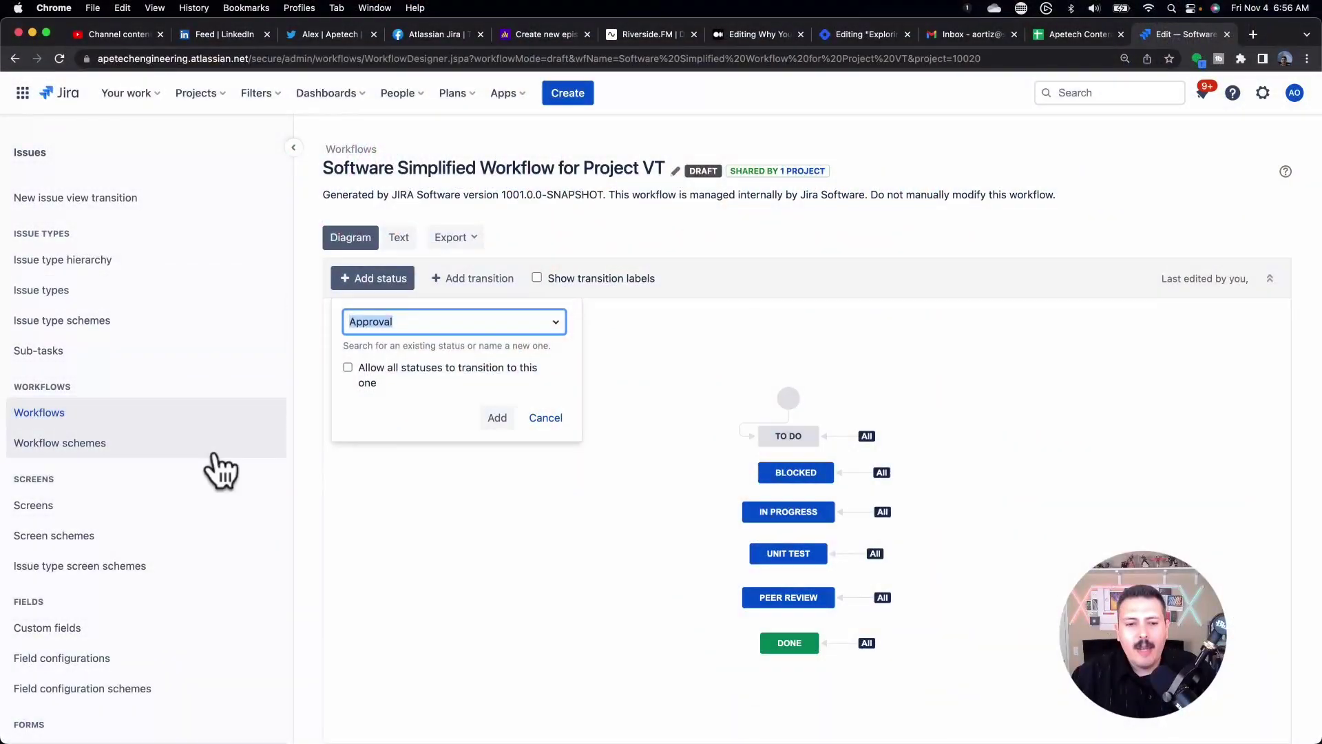
pyautogui.click(544, 545)
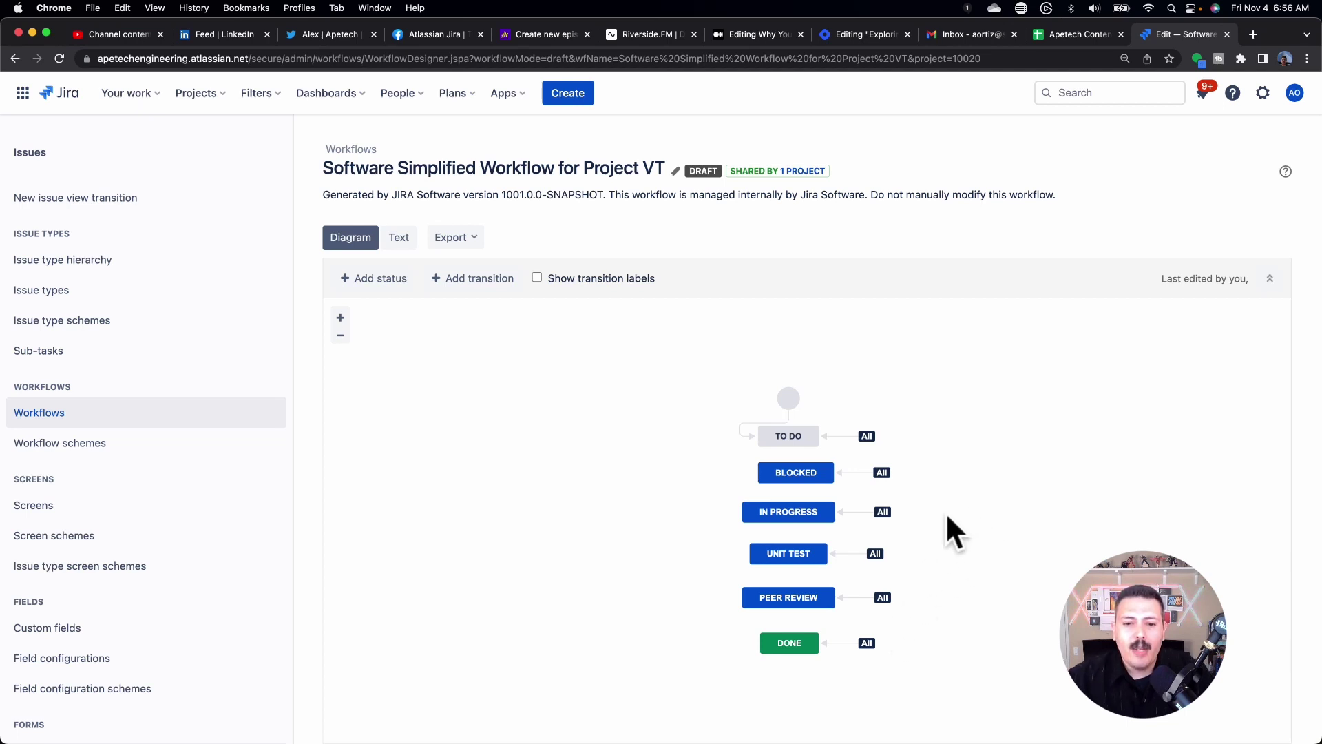
pyautogui.moveTo(801, 480)
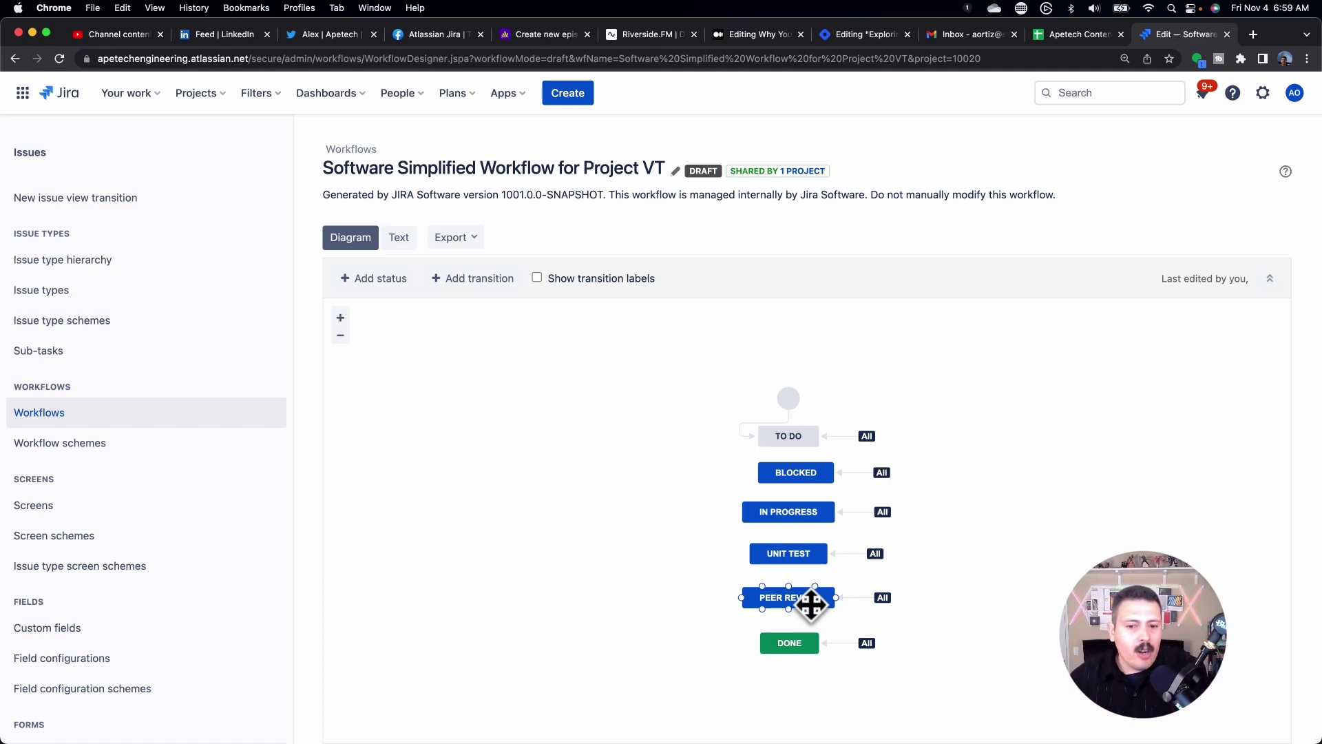
# Select the DONE status in the draft workflow diagram.
pyautogui.click(816, 648)
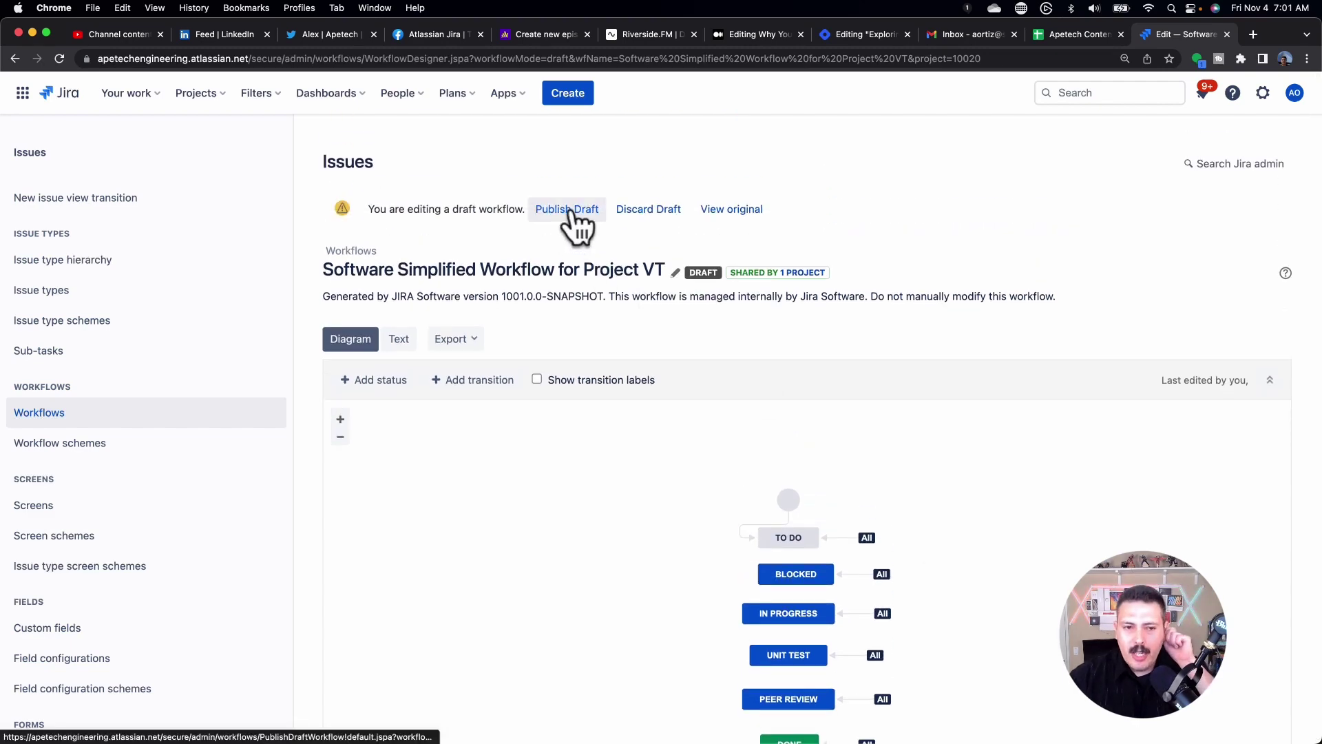
# Publish the draft VT workflow without a backup and return to the VT Sprint 2 board.
pyautogui.click(567, 209)
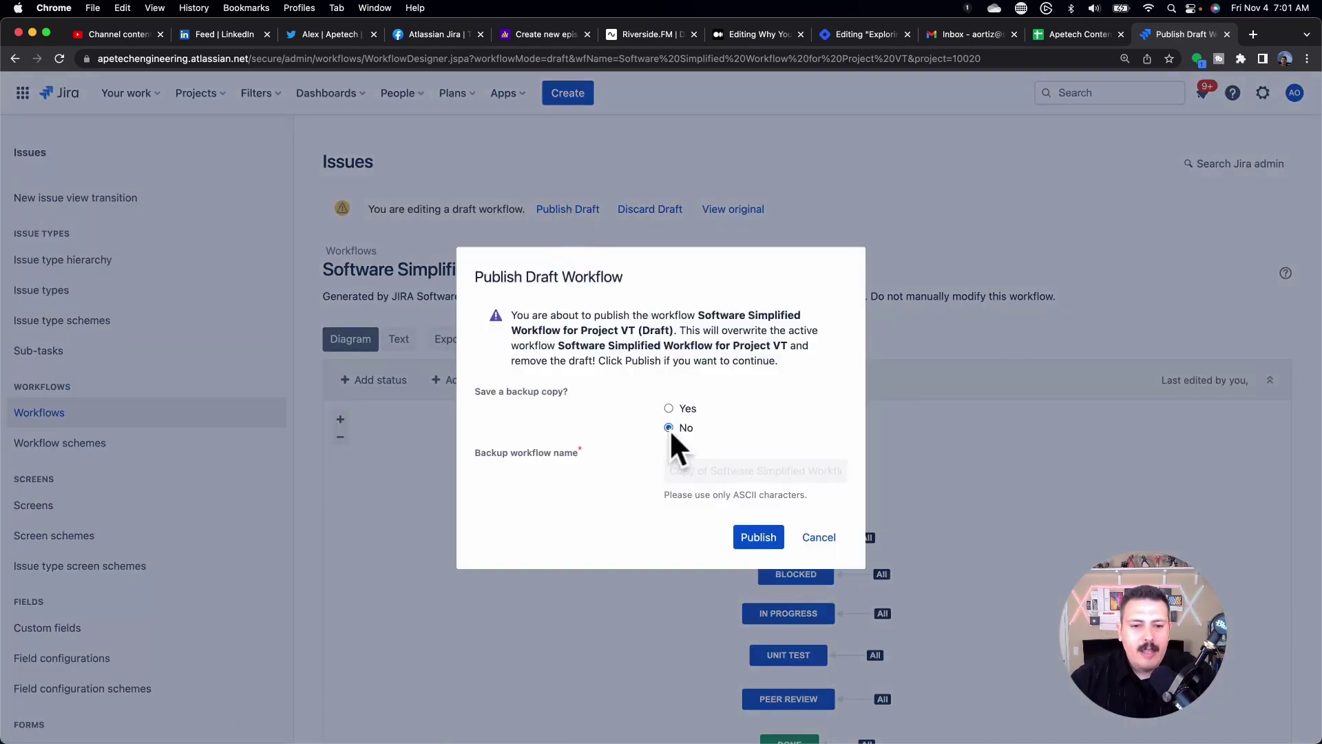
pyautogui.click(756, 537)
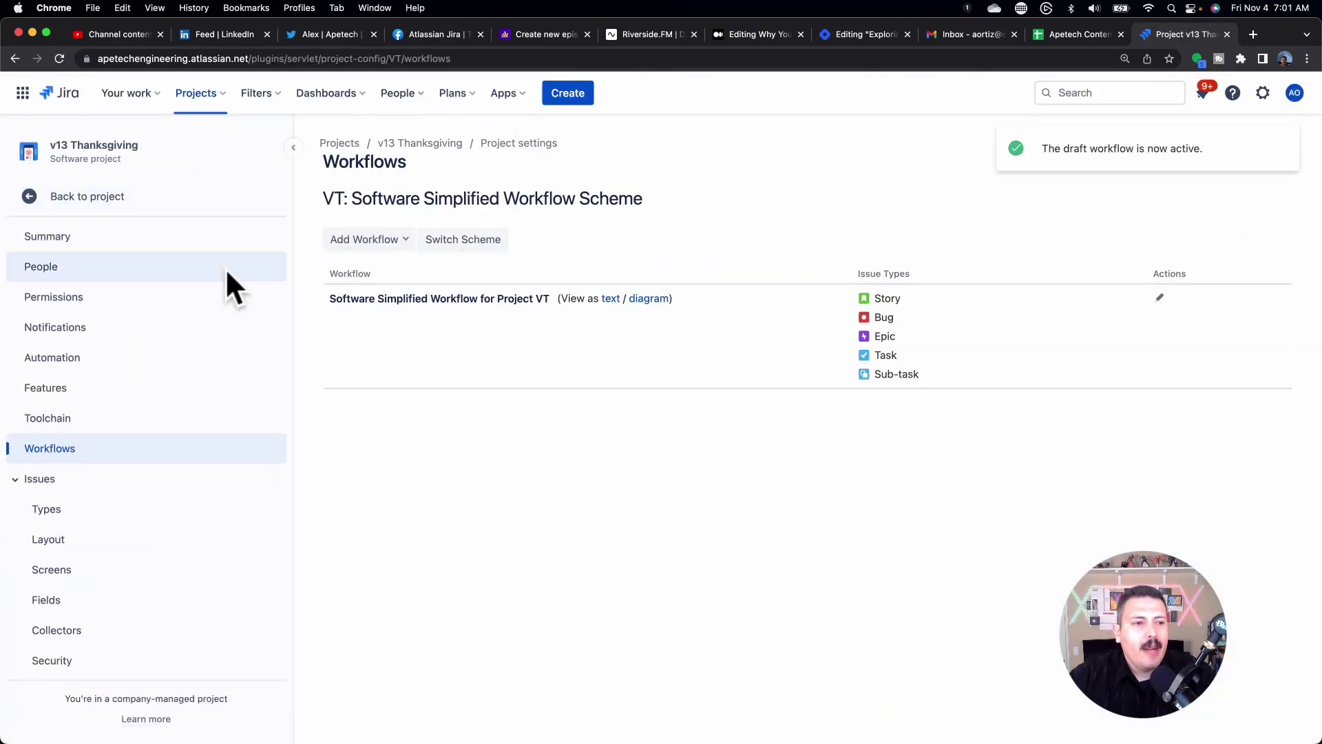
pyautogui.click(101, 198)
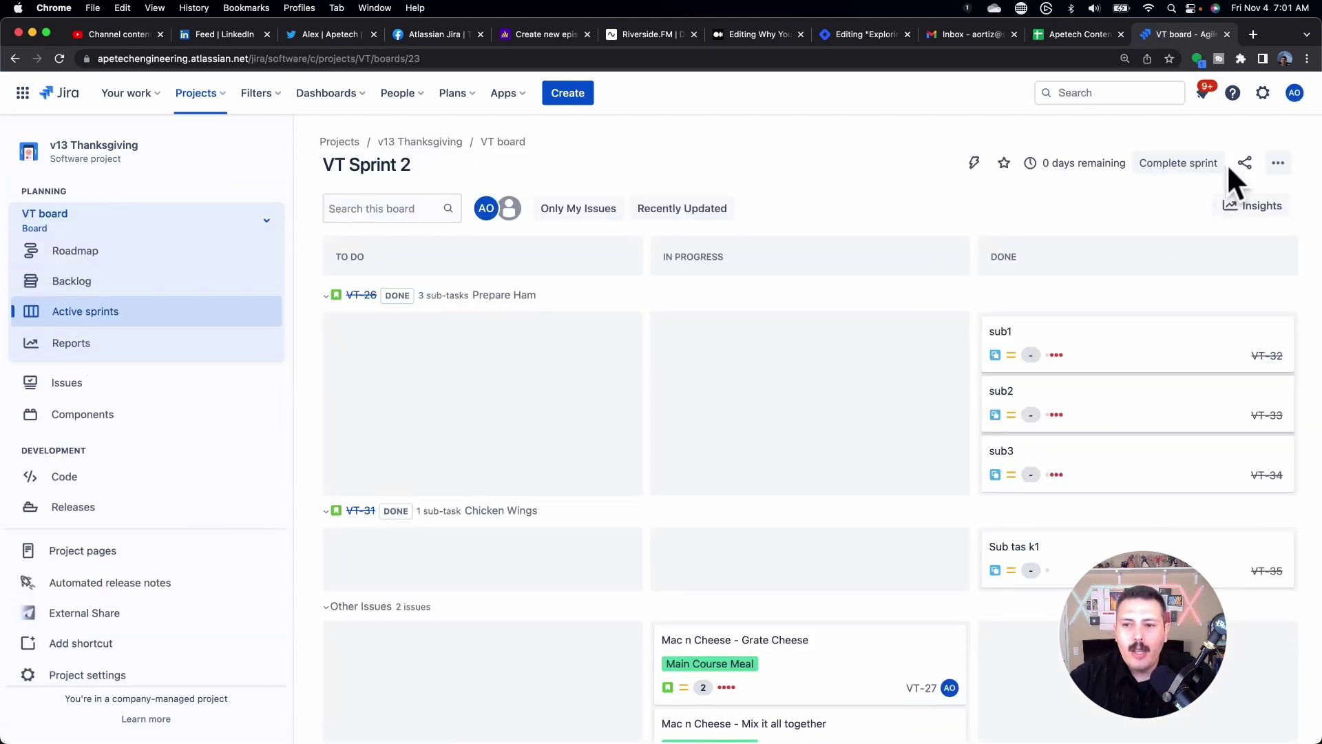
# Open the VT board's settings from the board's extra actions menu.
pyautogui.click(1279, 164)
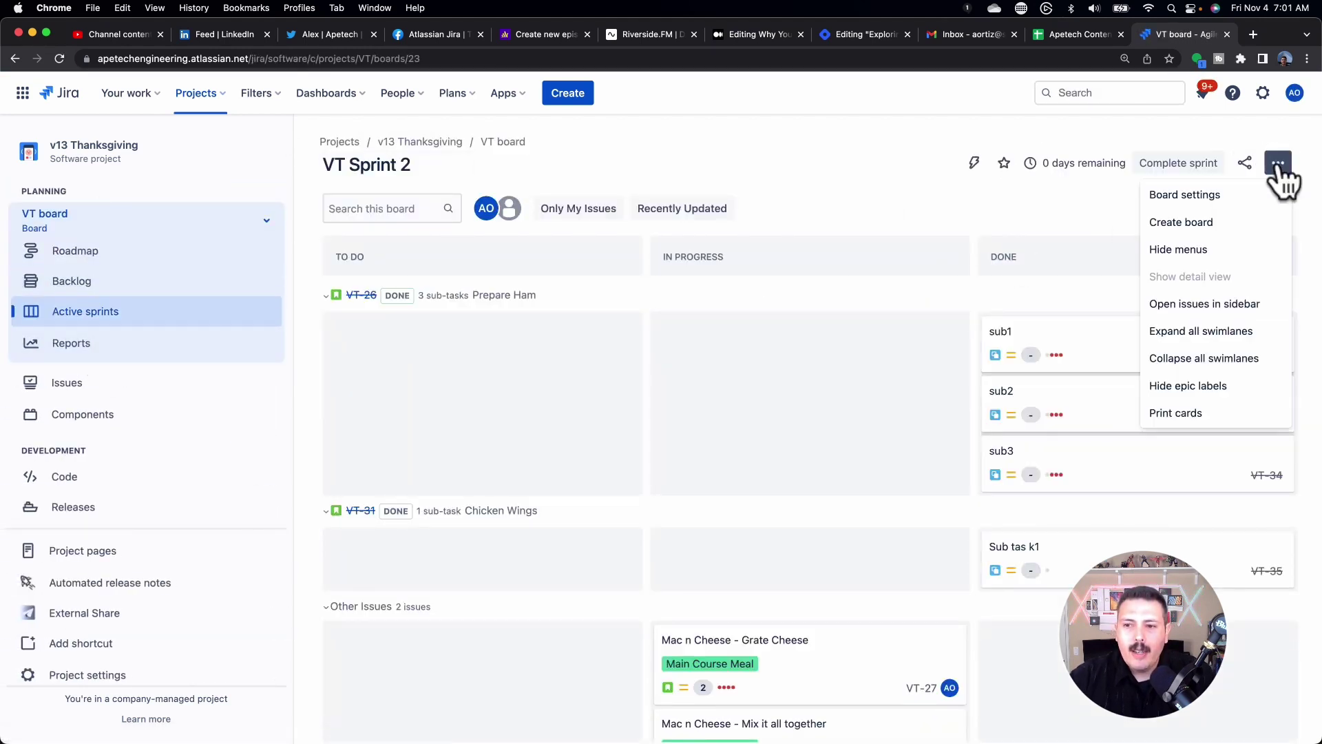
pyautogui.click(1210, 196)
pyautogui.tripleClick(730, 261)
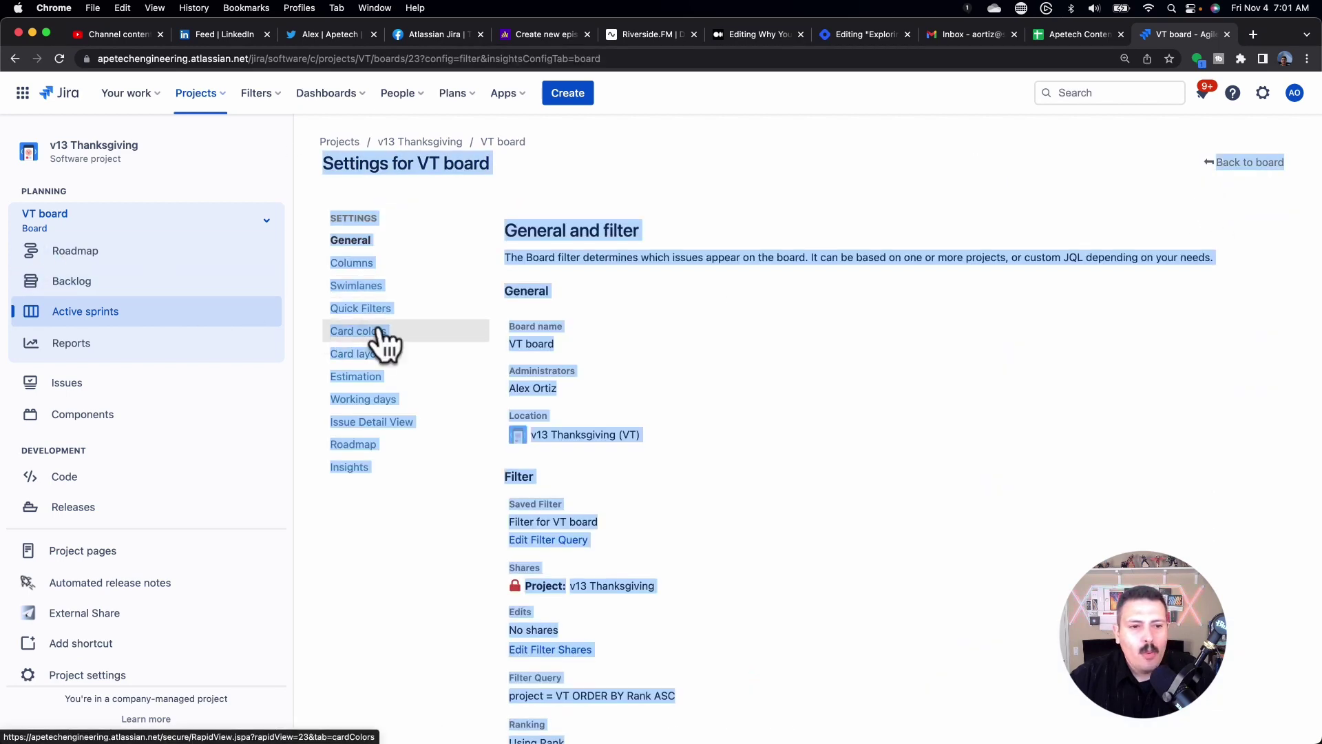
# Go to the Columns section of the VT board settings.
pyautogui.click(339, 266)
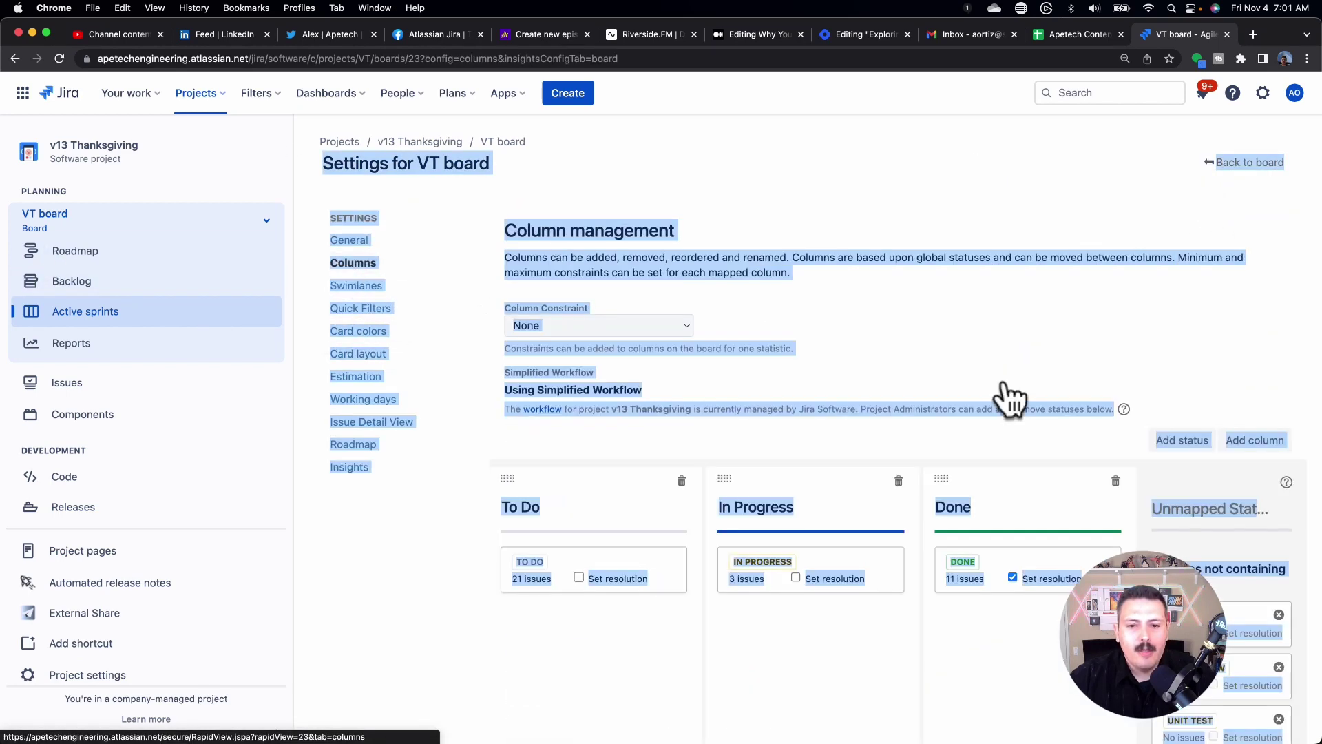
pyautogui.click(1066, 381)
pyautogui.scroll(-3, 1157, 441)
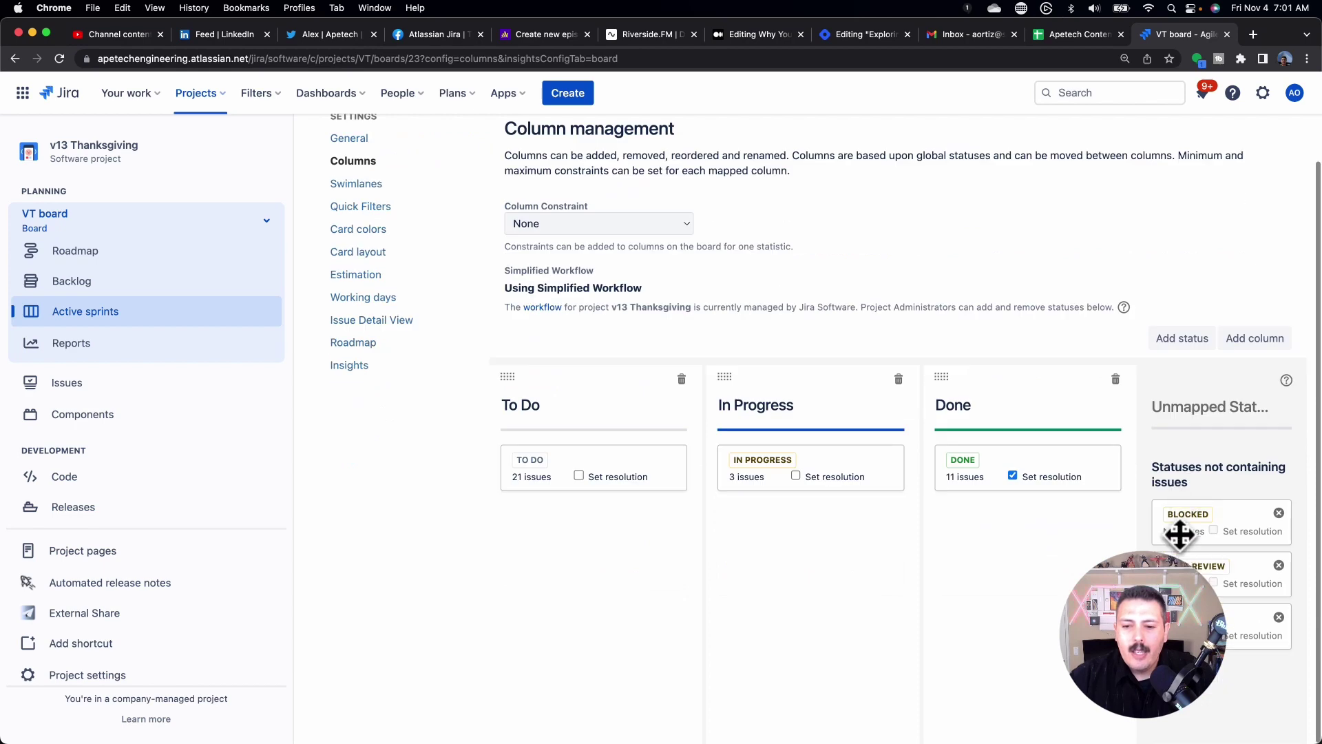
pyautogui.scroll(1, 1243, 448)
# Start a new board column named 'Blocked'.
pyautogui.click(1250, 370)
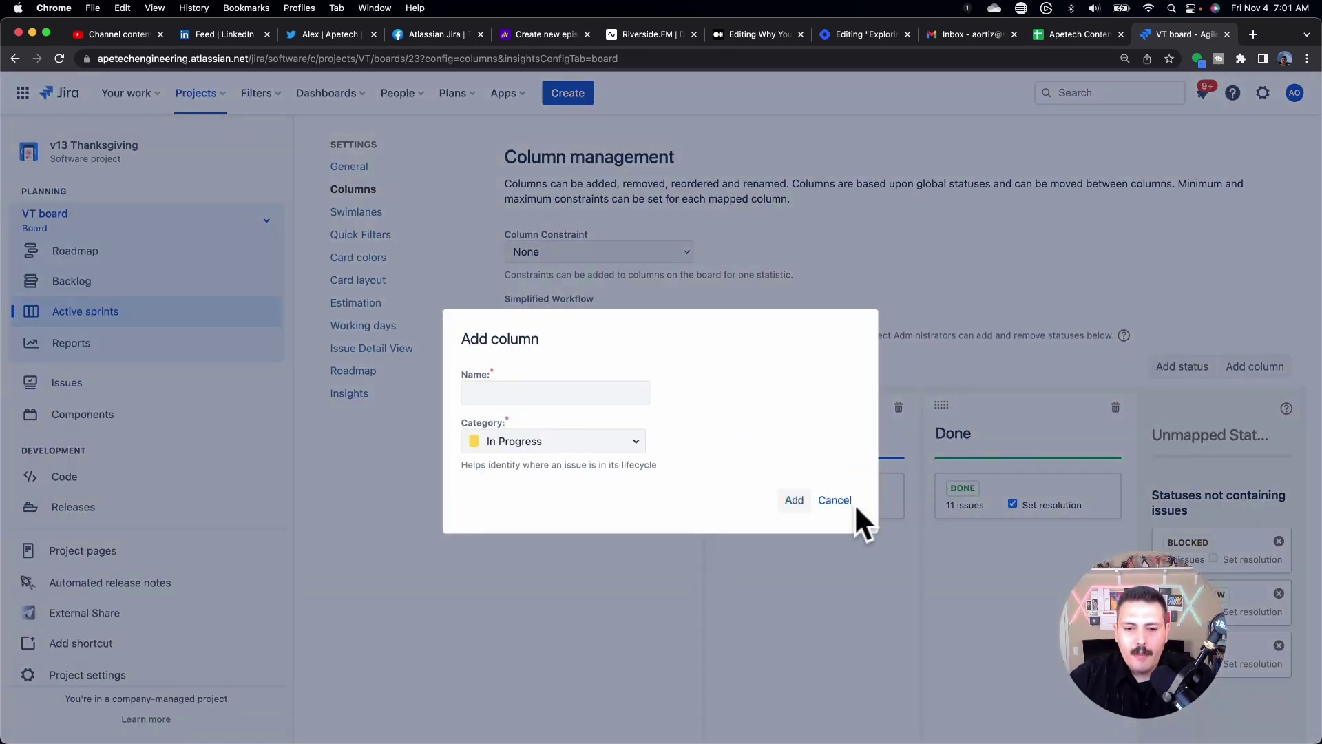
pyautogui.click(841, 501)
pyautogui.click(1274, 378)
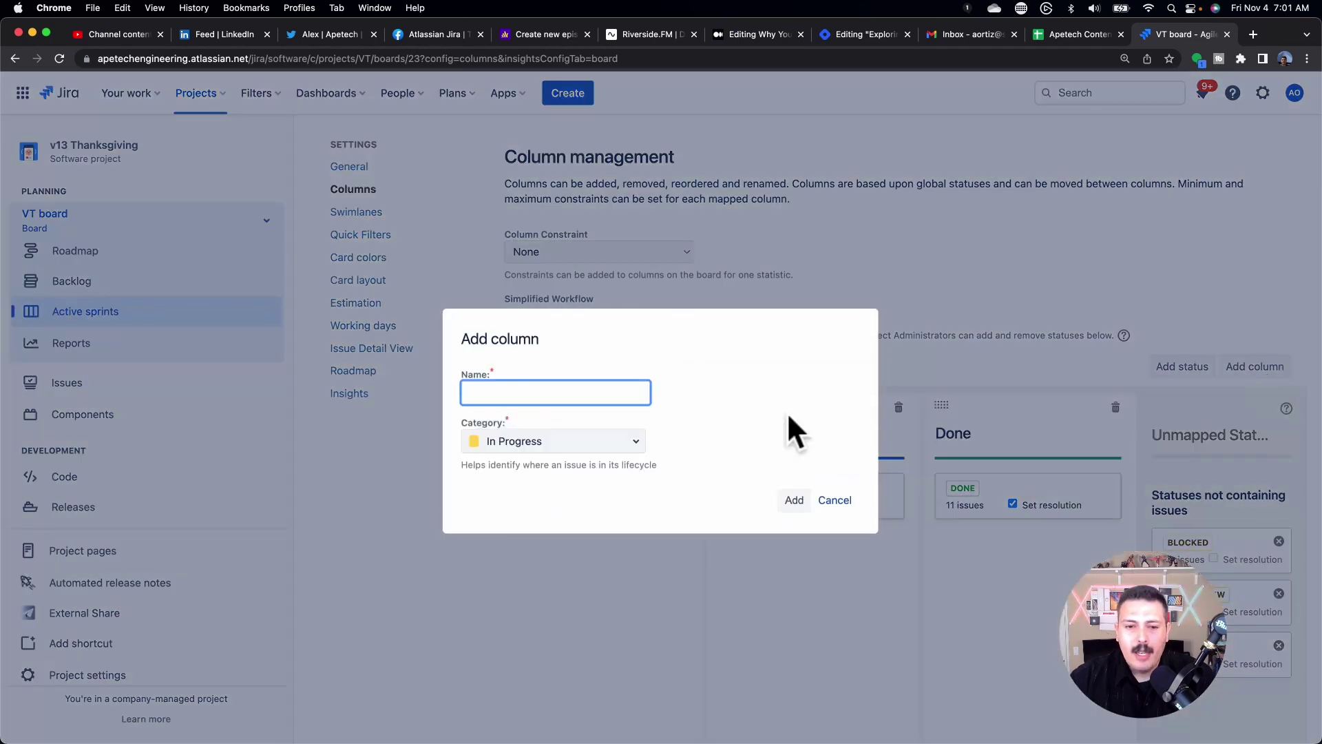
pyautogui.write('Block')
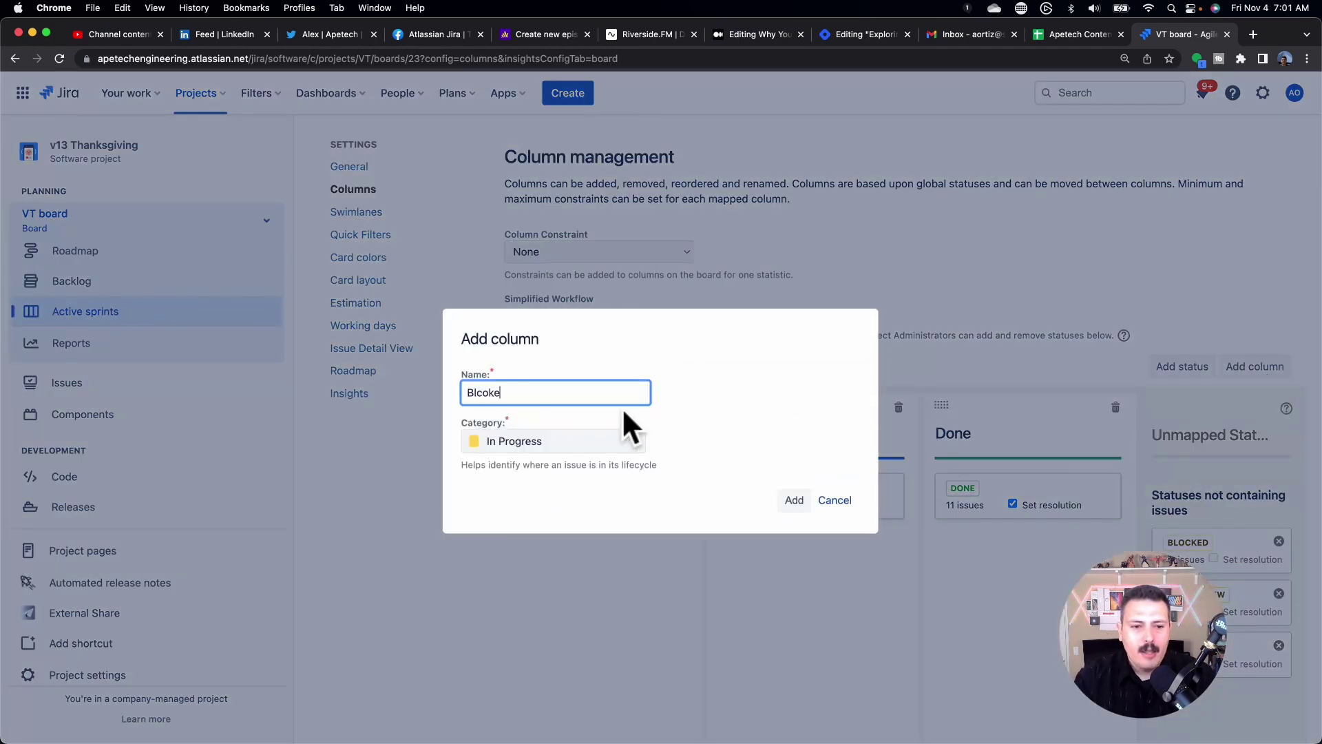
pyautogui.press('BackSpace')
pyautogui.press('BackSpace')
pyautogui.press('BackSpace')
pyautogui.write('ocked')
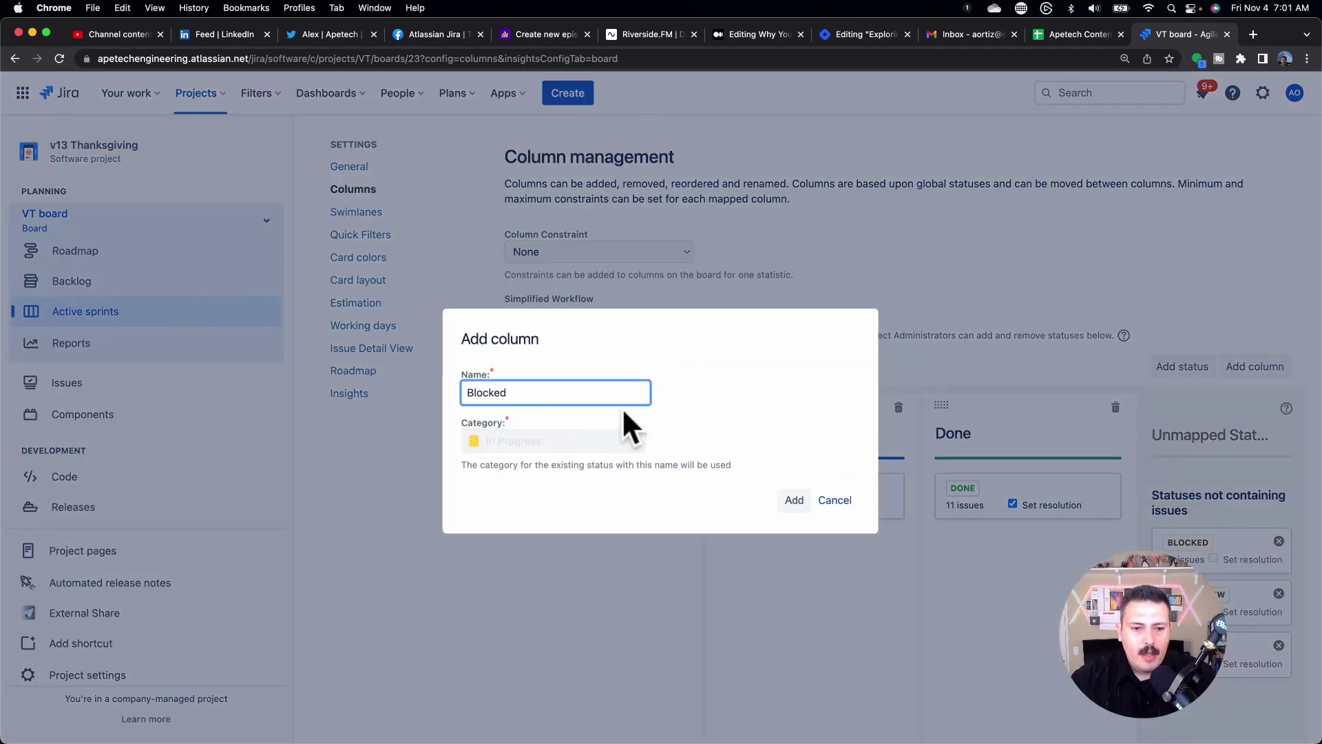
pyautogui.click(778, 501)
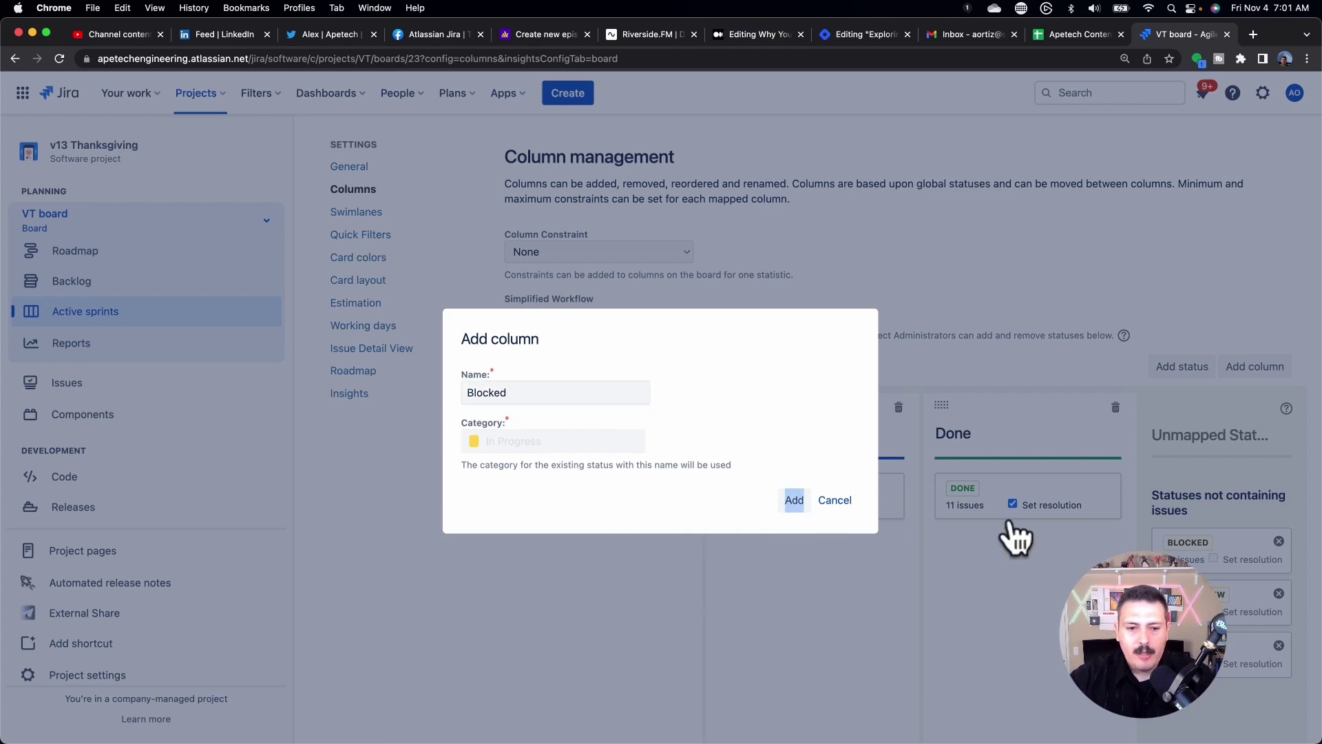
# Confirm the Blocked column, then add Peer Review and Unit Test columns.
pyautogui.click(788, 501)
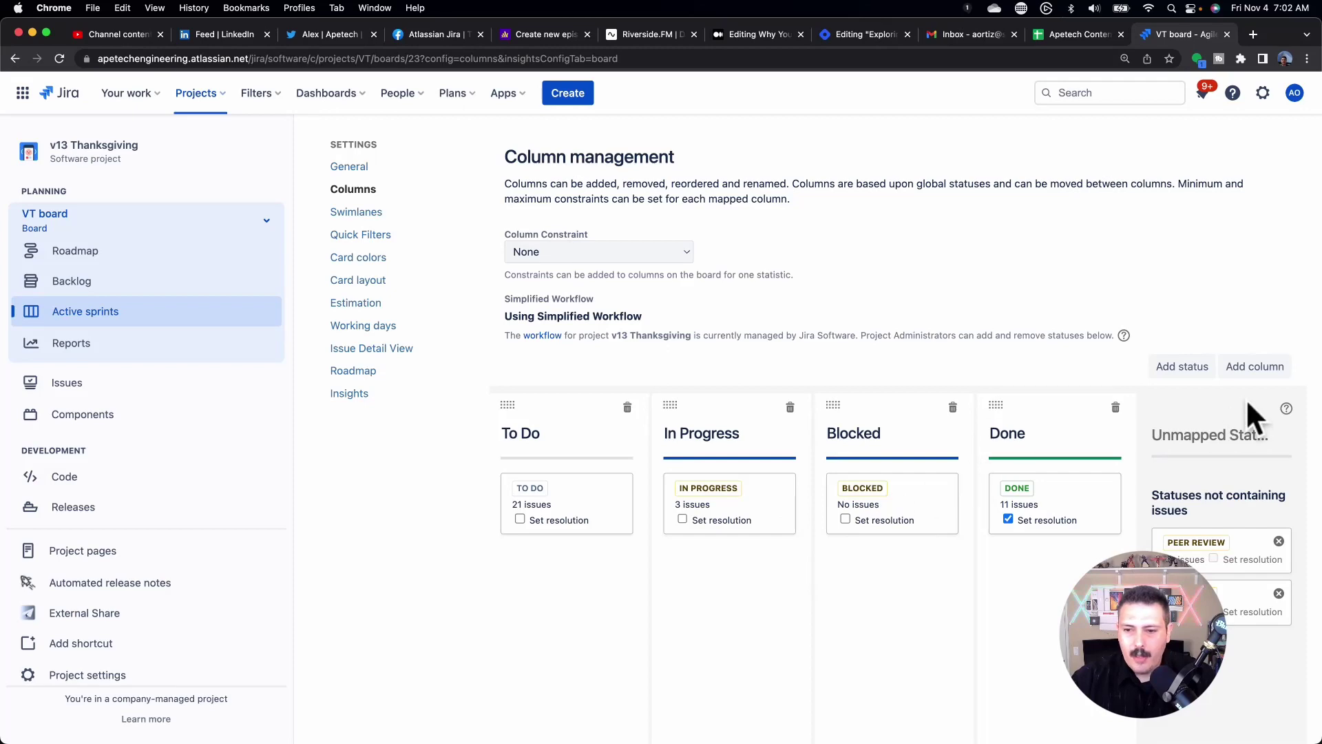
pyautogui.click(1260, 368)
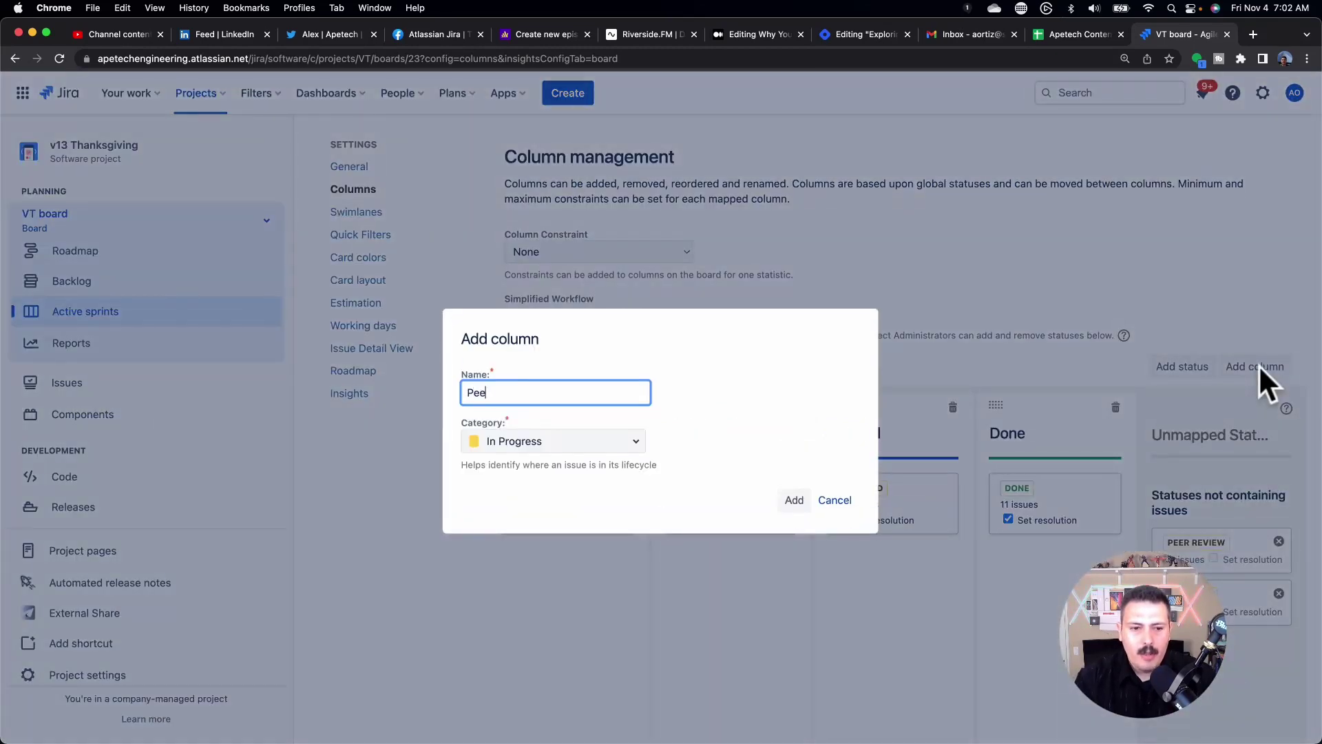
pyautogui.write('Peer Review')
pyautogui.click(798, 499)
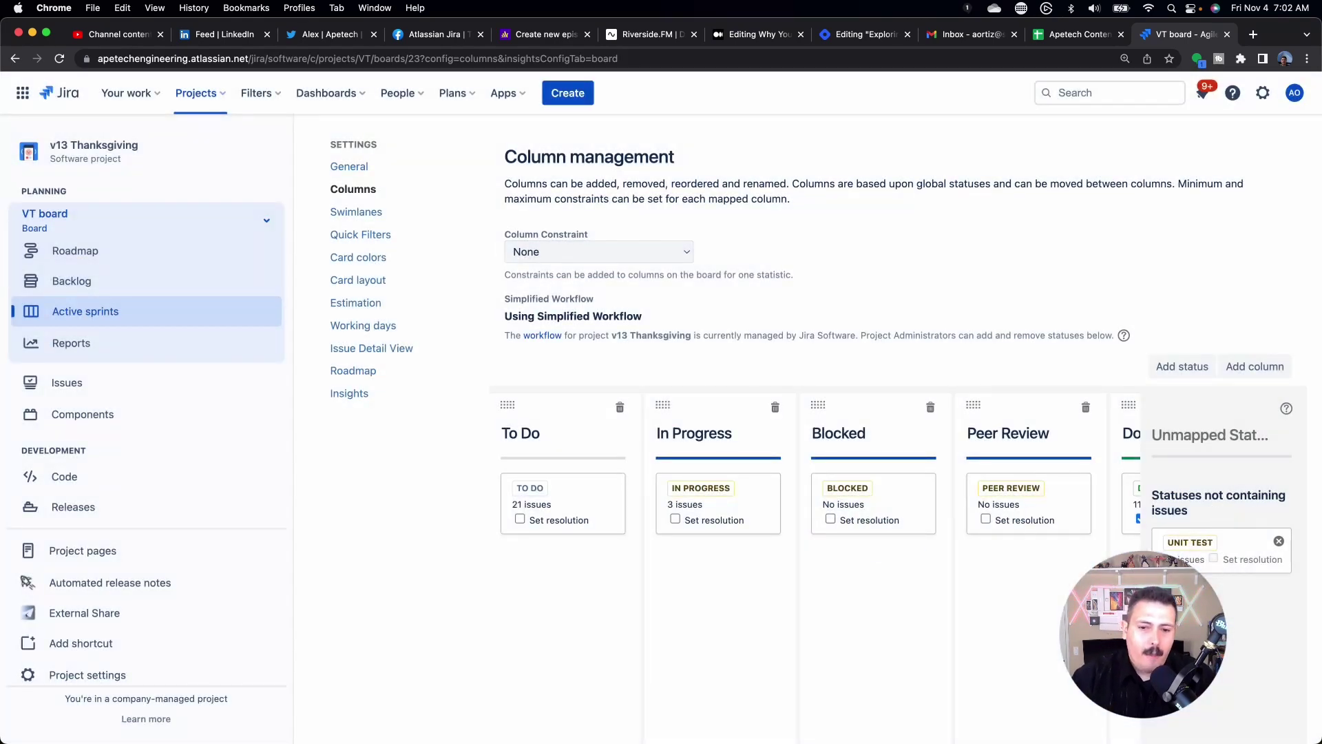
pyautogui.click(1250, 367)
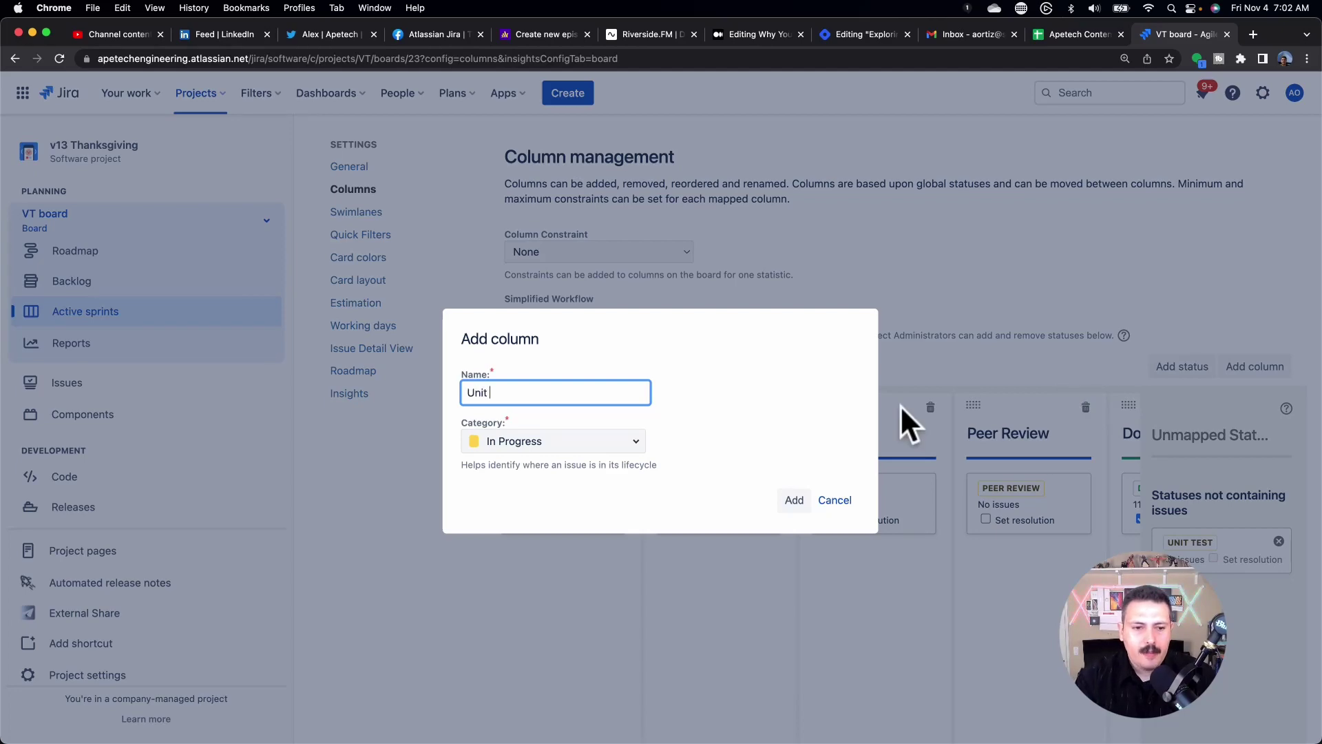
pyautogui.click(792, 500)
# Drag the Blocked column between To Do and In Progress.
pyautogui.moveTo(856, 414); pyautogui.dragTo(708, 416)
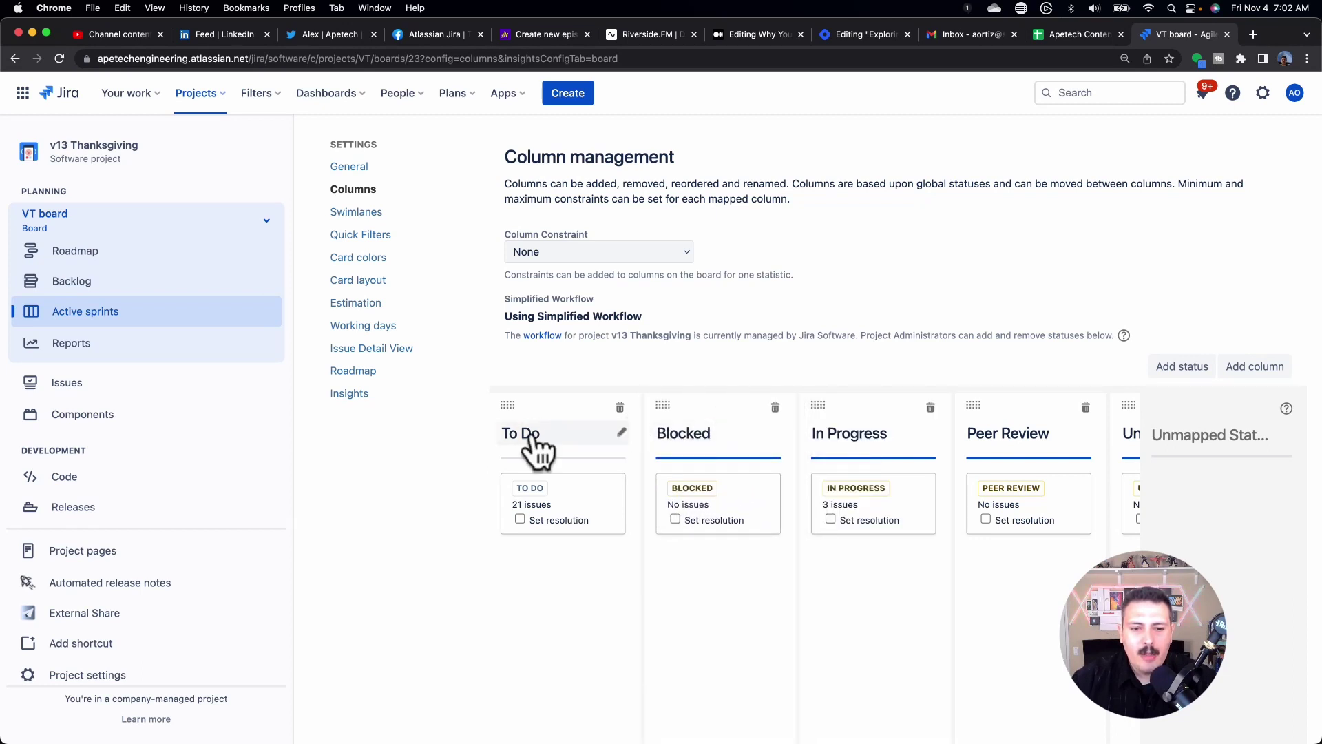
pyautogui.scroll(-1, 888, 617)
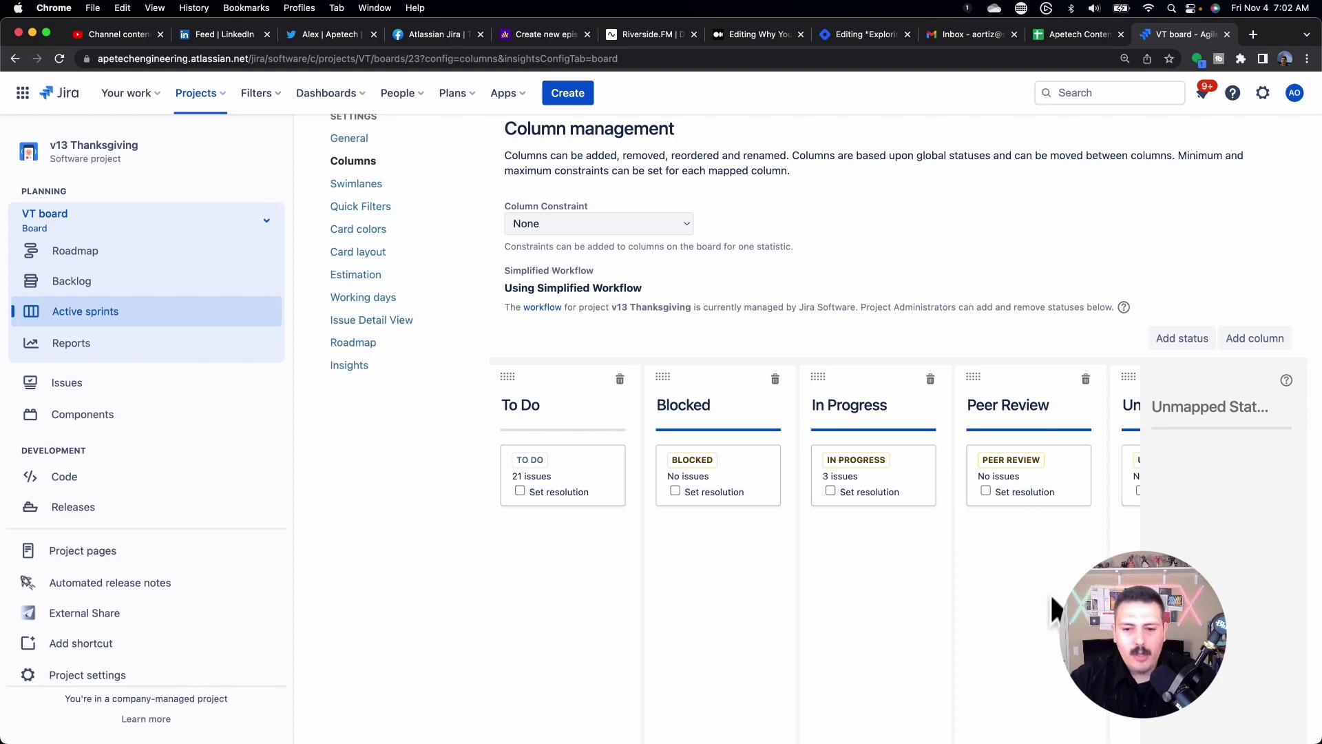
pyautogui.hscroll(-2, 1054, 606)
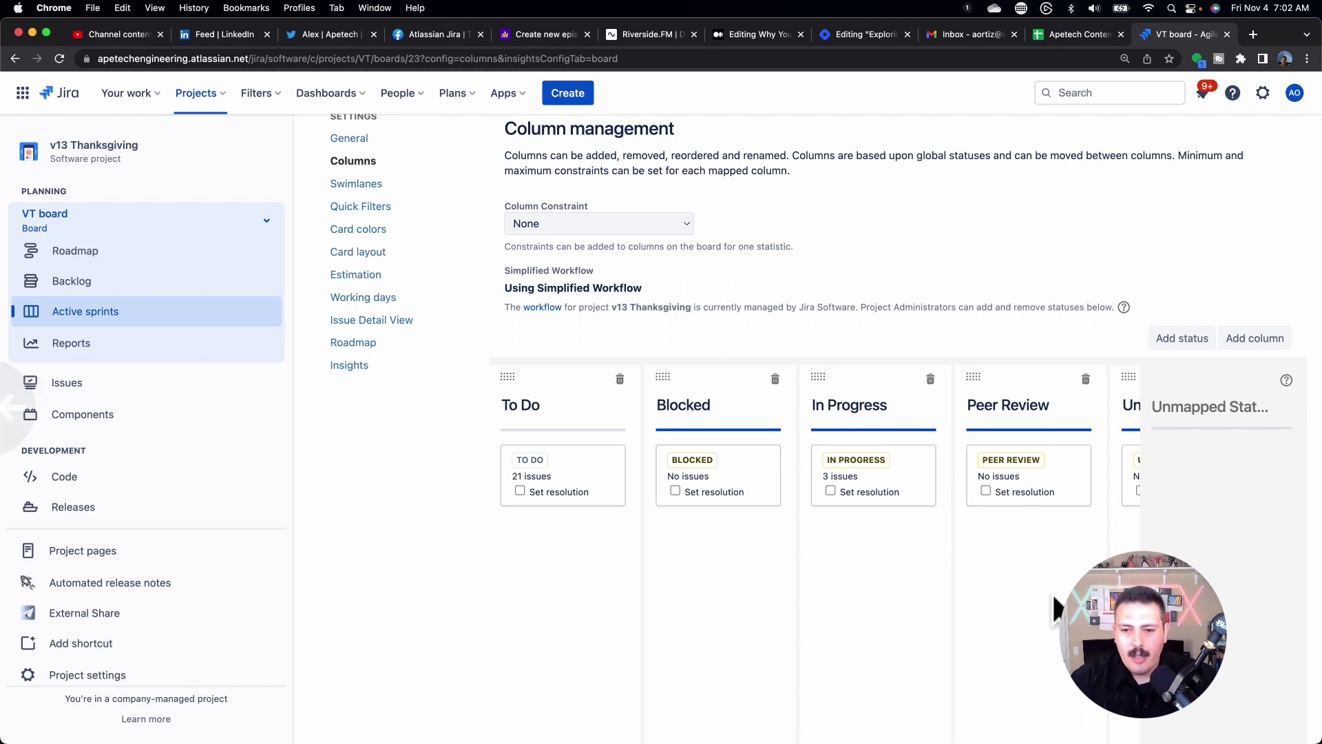
pyautogui.scroll(3, 1076, 303)
# Go back to the VT board to view the new column layout.
pyautogui.click(1260, 168)
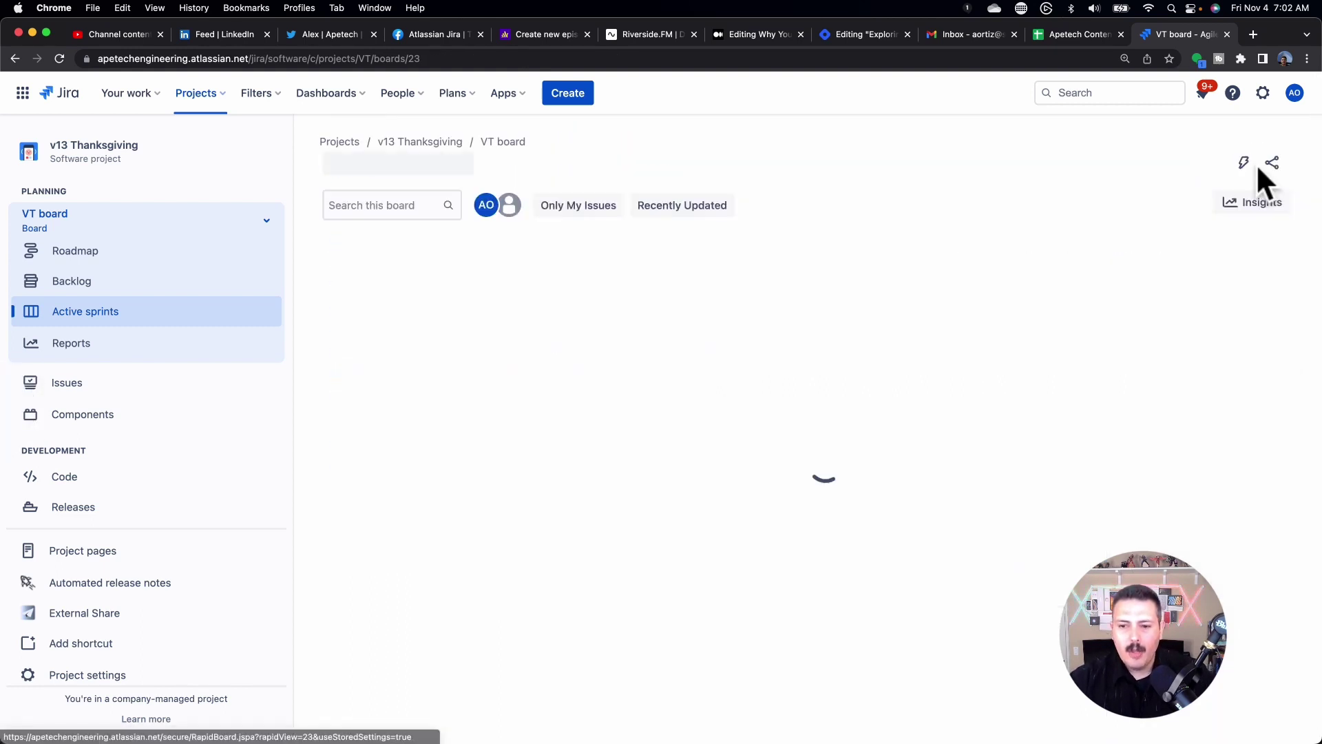